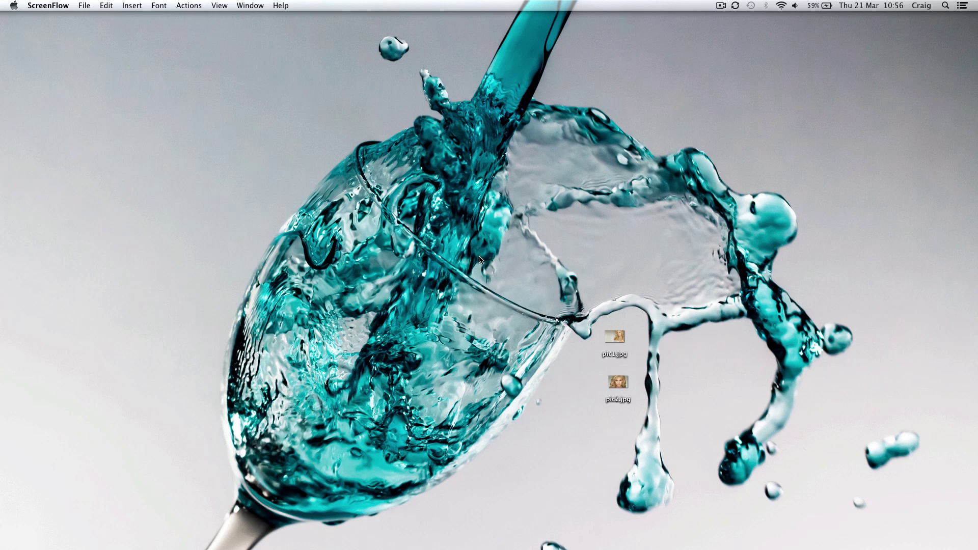
Step: Drag pic1.jpg and pic2.jpg from the desktop onto the Photoshop CS6 Dock icon
{"action": "left_click_drag", "start_coordinate": [558, 304], "coordinate": [632, 413]}
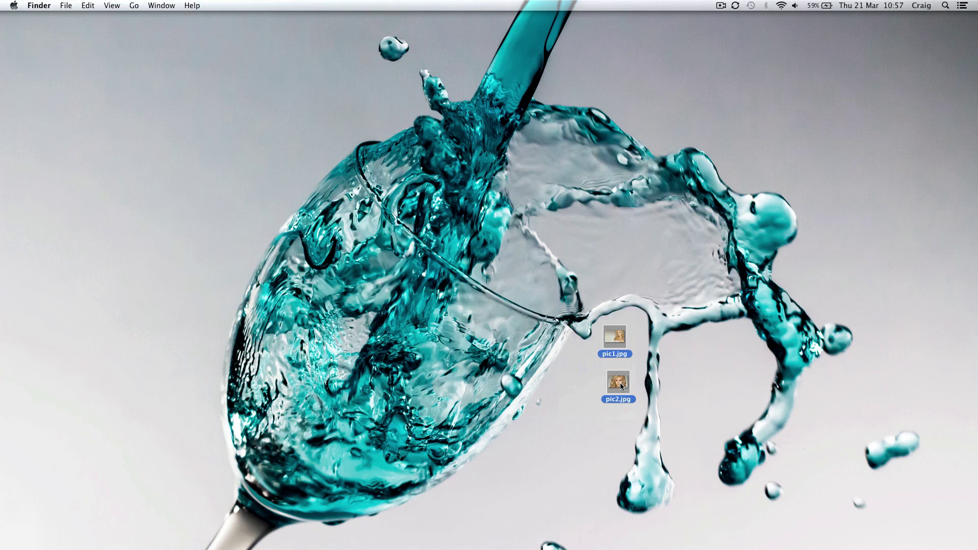
{"action": "left_click_drag", "start_coordinate": [619, 383], "coordinate": [392, 544]}
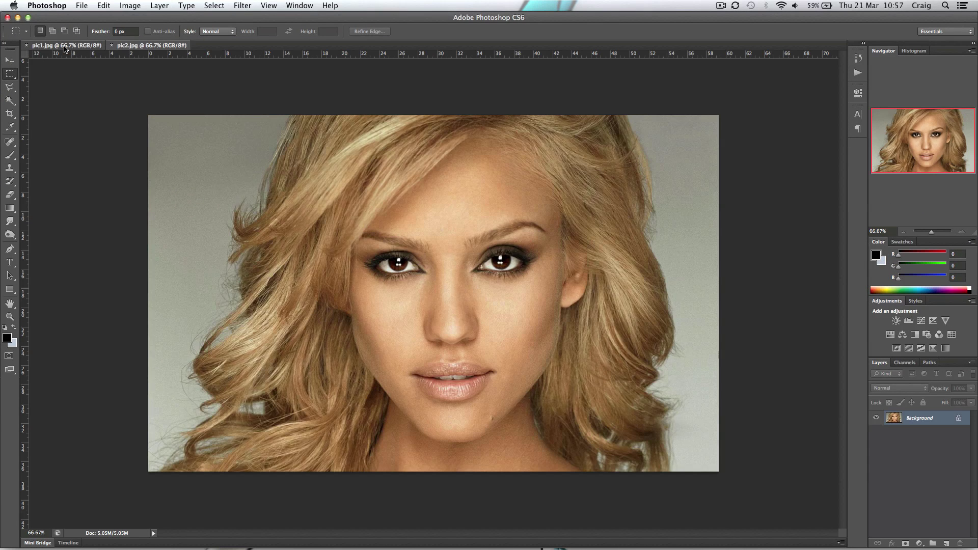
Step: Select all of the side-posed pic1.jpg, then bring pic2.jpg to the front
{"action": "left_click", "coordinate": [65, 47]}
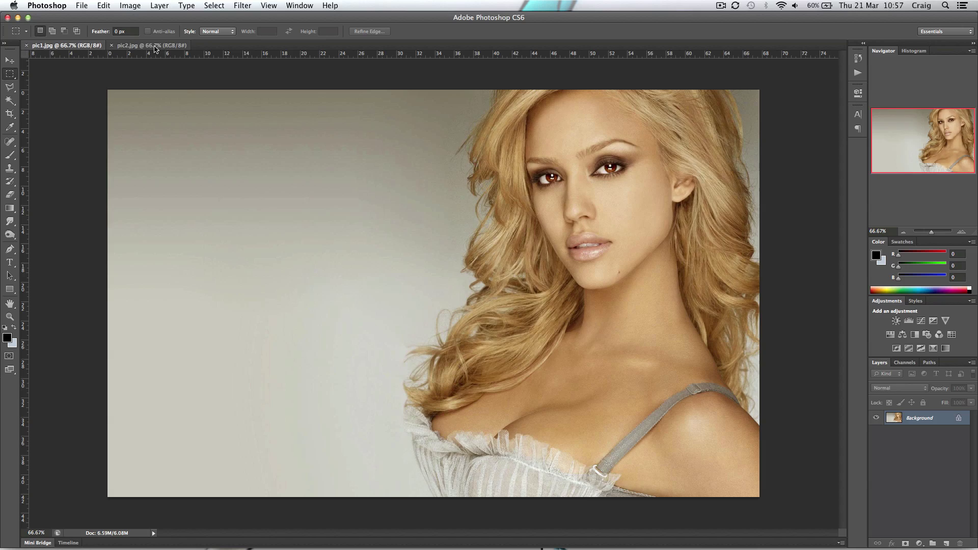
{"action": "left_click", "coordinate": [152, 46]}
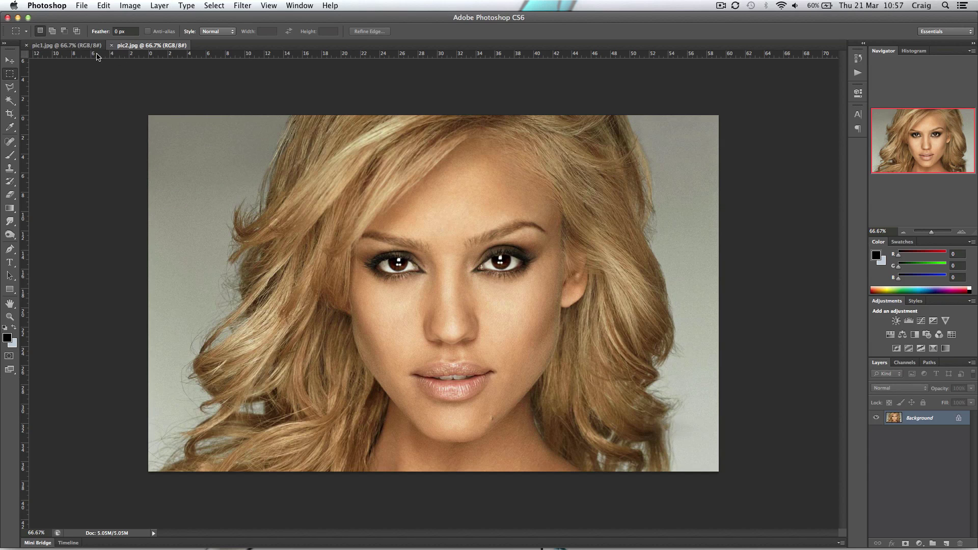
{"action": "left_click", "coordinate": [78, 44]}
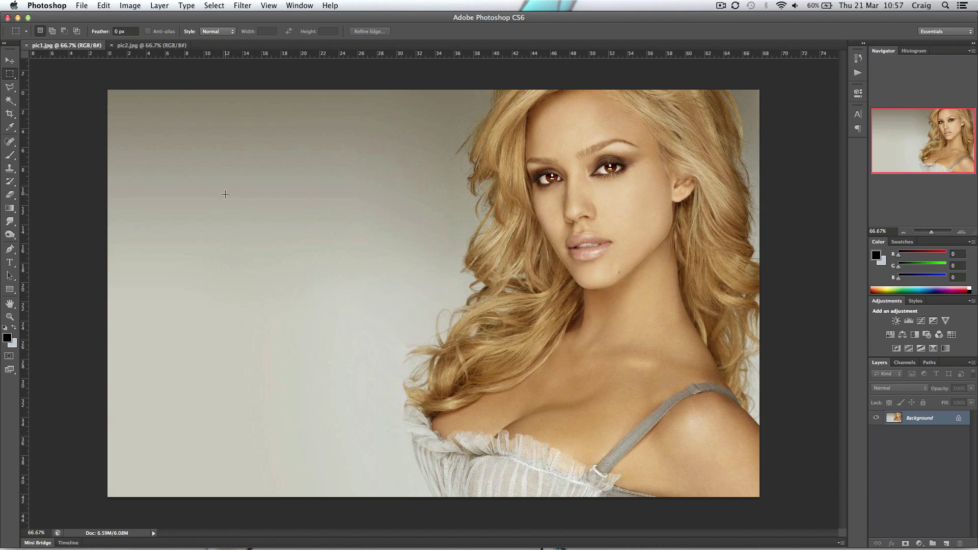
{"action": "key", "text": "super+a"}
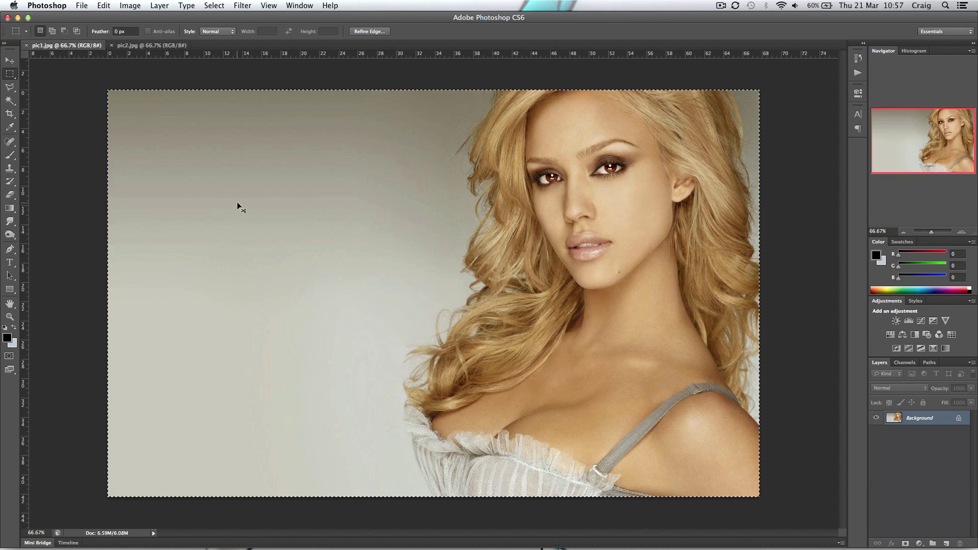
{"action": "left_click", "coordinate": [147, 45]}
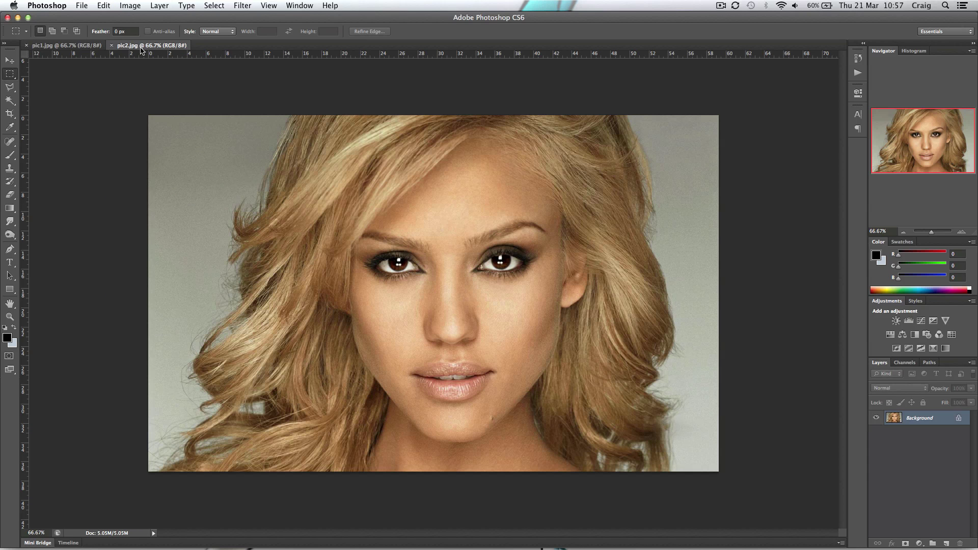
Step: Paste pic1 into pic2 as Layer 1 and scale it down to about 87.6%
{"action": "key", "text": "super+v"}
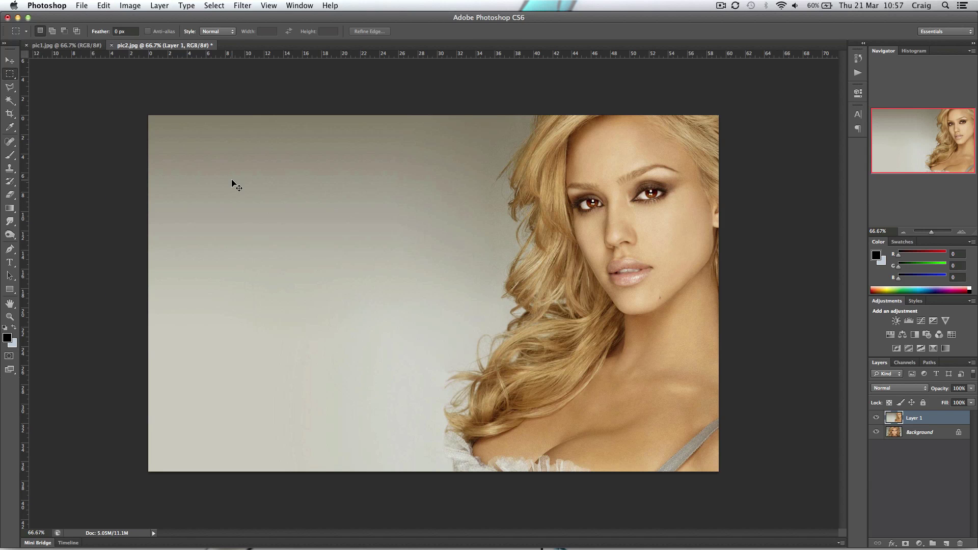
{"action": "key", "text": "super+t"}
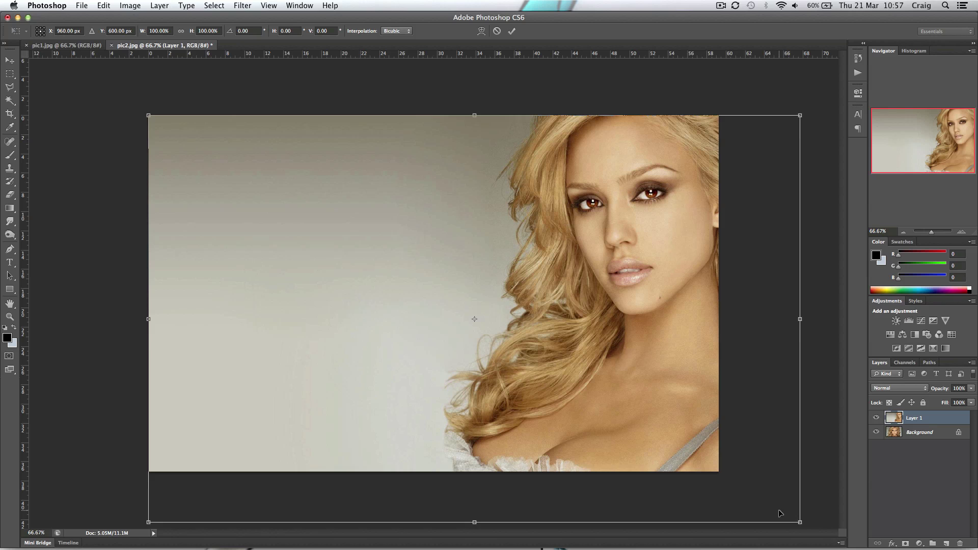
{"action": "left_click_drag", "start_coordinate": [799, 522], "coordinate": [719, 473]}
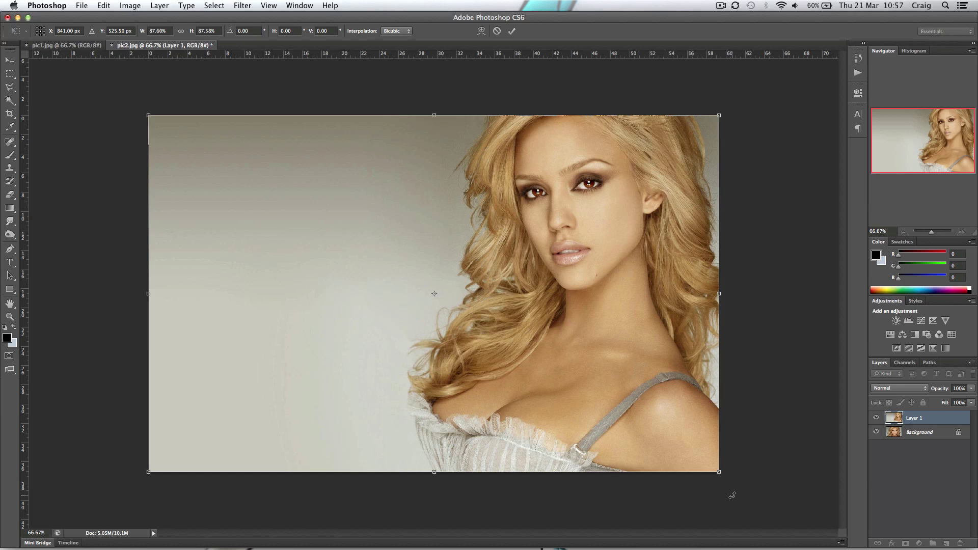
{"action": "key", "text": "Return"}
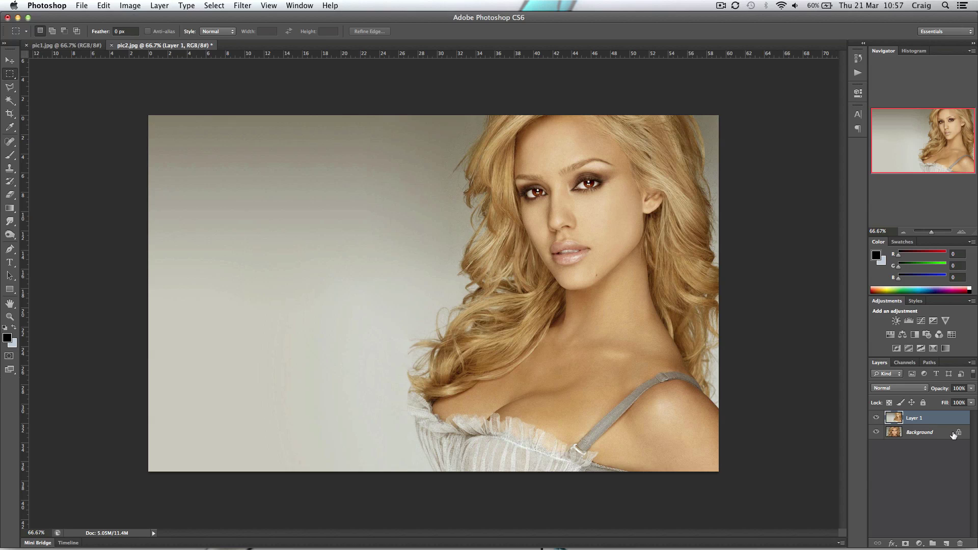
Step: Convert the Background into Layer 0 and move it above Layer 1
{"action": "double_click", "coordinate": [958, 433]}
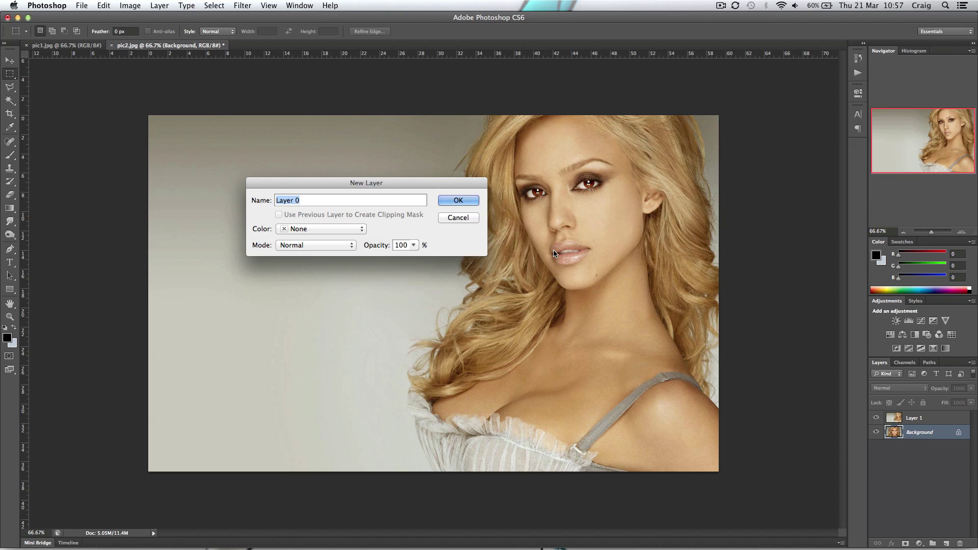
{"action": "left_click", "coordinate": [459, 200]}
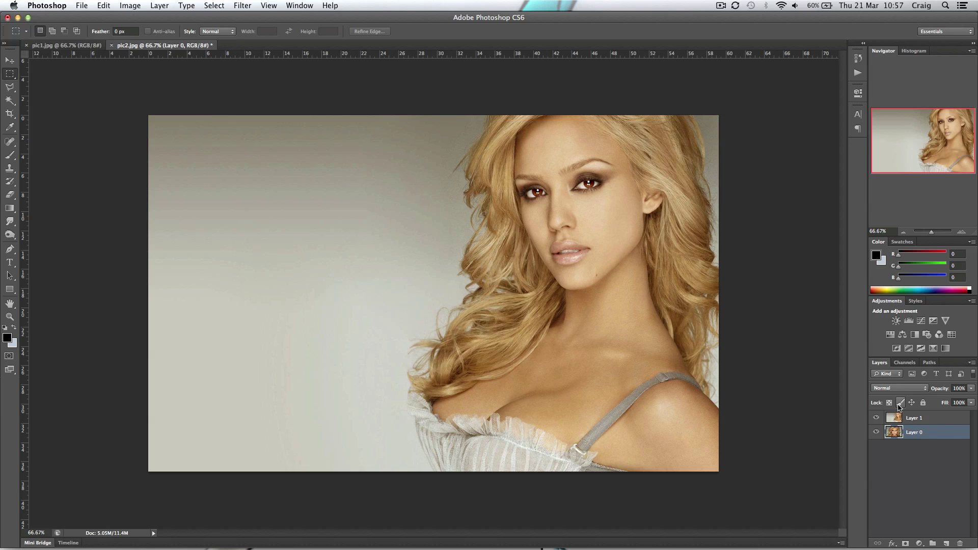
{"action": "left_click_drag", "start_coordinate": [953, 434], "coordinate": [946, 412]}
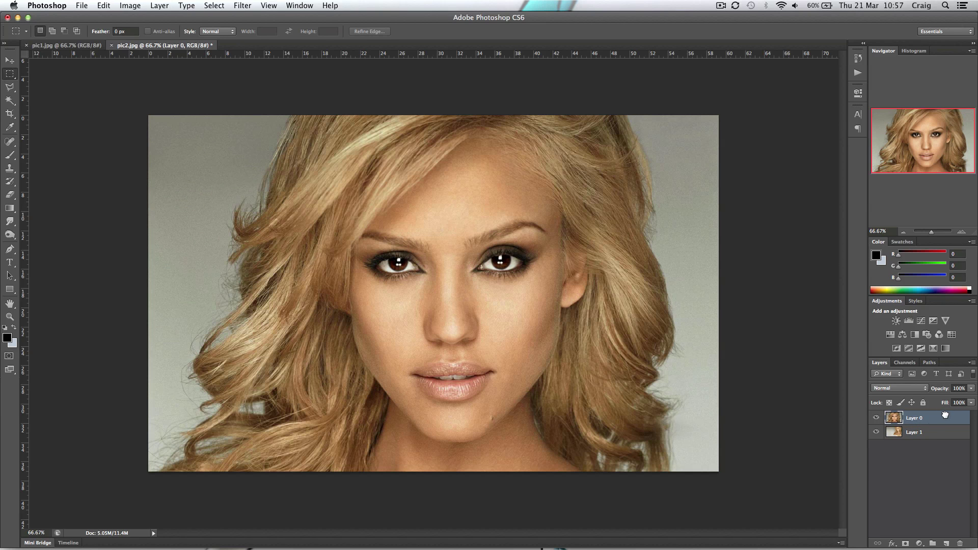
Step: Check Layer 1 underneath, then shift Layer 0 left about 27 cm beside it
{"action": "left_click", "coordinate": [876, 419]}
{"action": "left_click", "coordinate": [917, 433]}
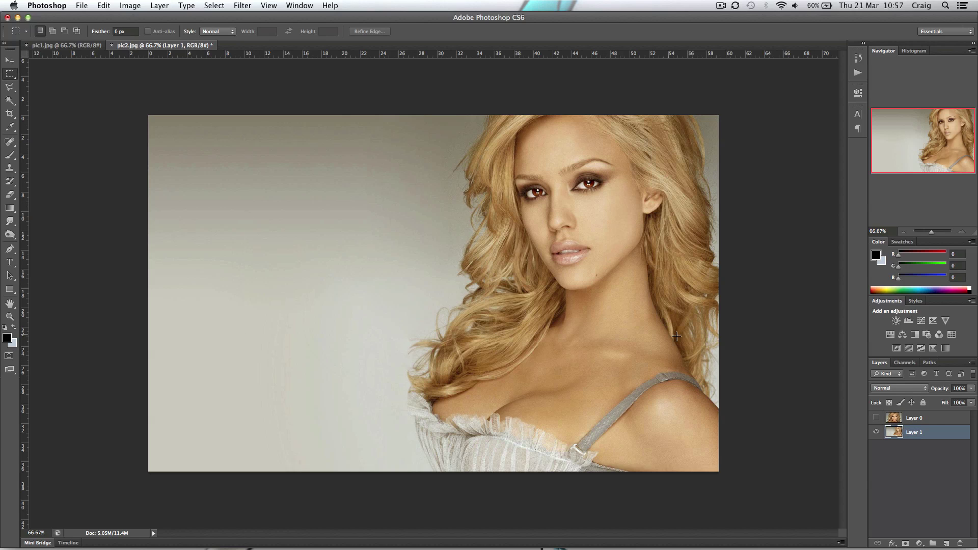
{"action": "left_click", "coordinate": [945, 423]}
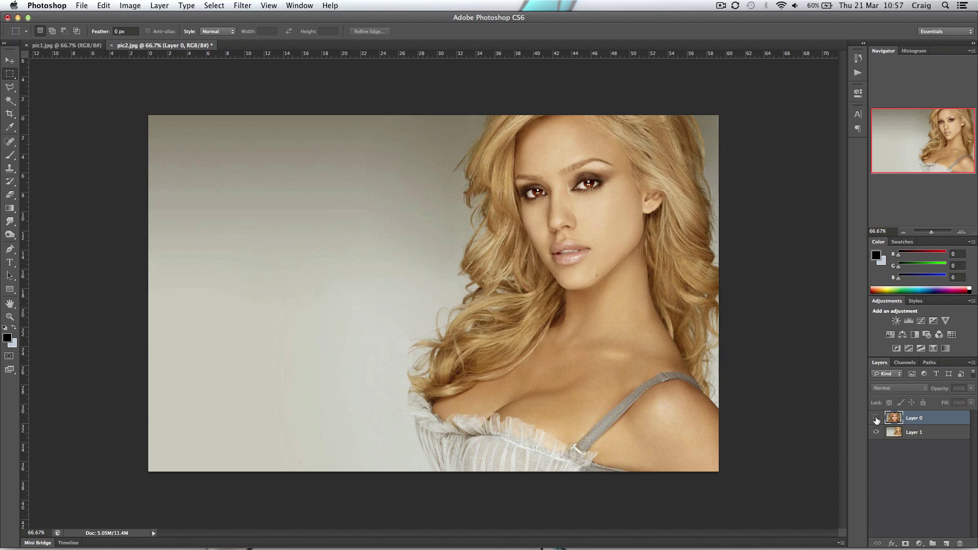
{"action": "left_click", "coordinate": [875, 417]}
{"action": "key", "text": "v"}
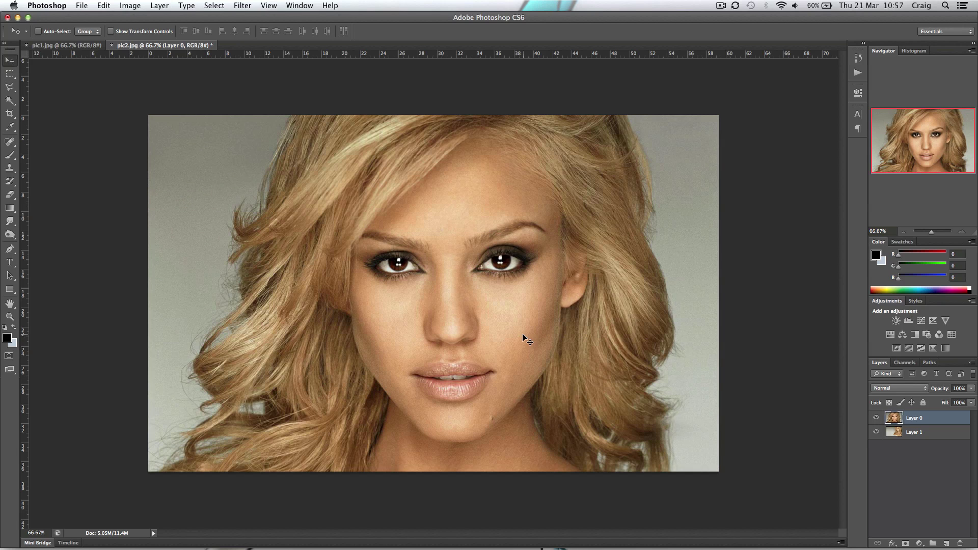
{"action": "left_click_drag", "start_coordinate": [524, 325], "coordinate": [222, 323]}
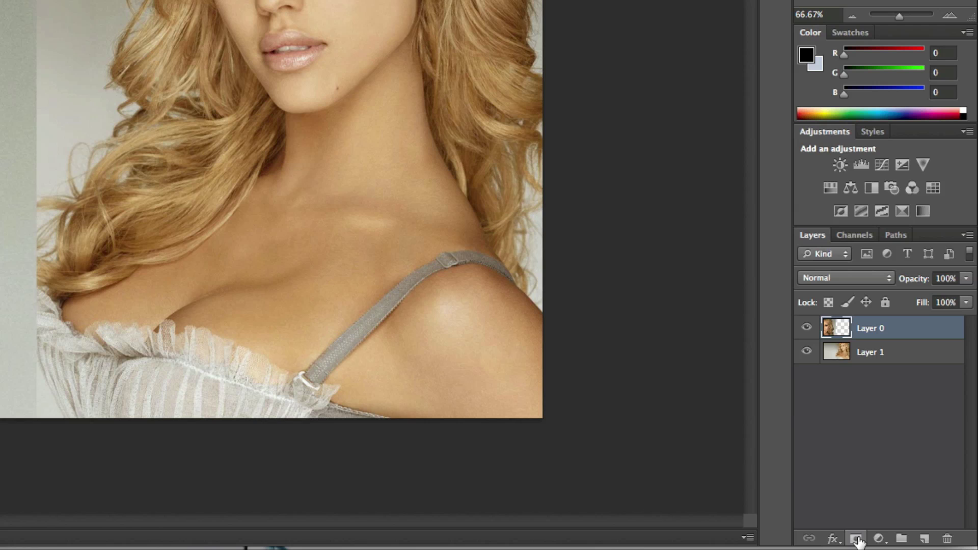
Step: Add a mask to Layer 0 and fill it with a Foreground to Background gradient across the seam
{"action": "left_click", "coordinate": [857, 540]}
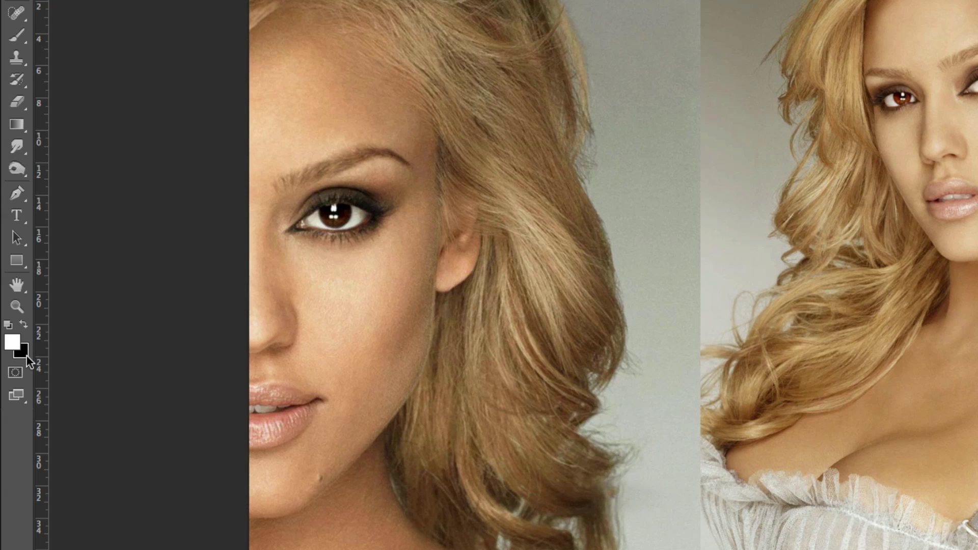
{"action": "left_click", "coordinate": [15, 127]}
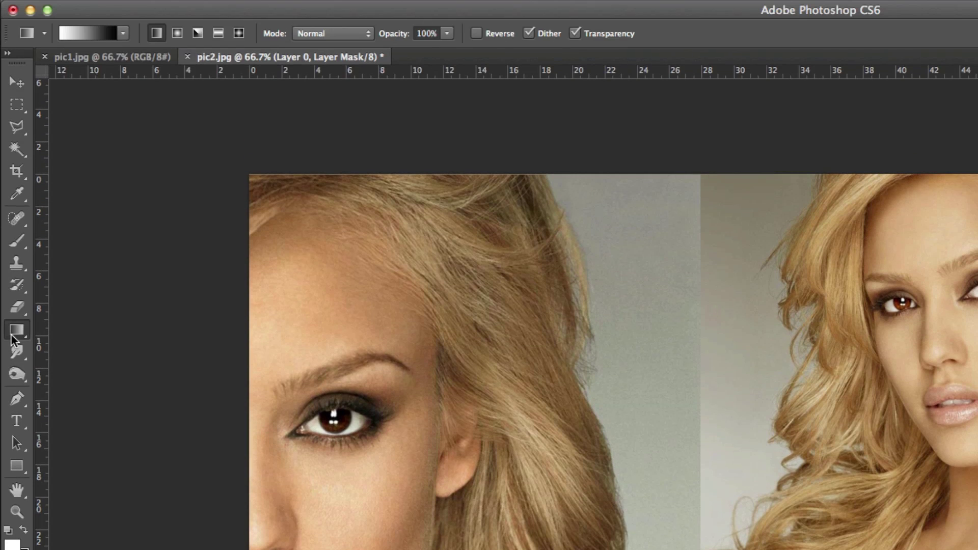
{"action": "left_click", "coordinate": [122, 33]}
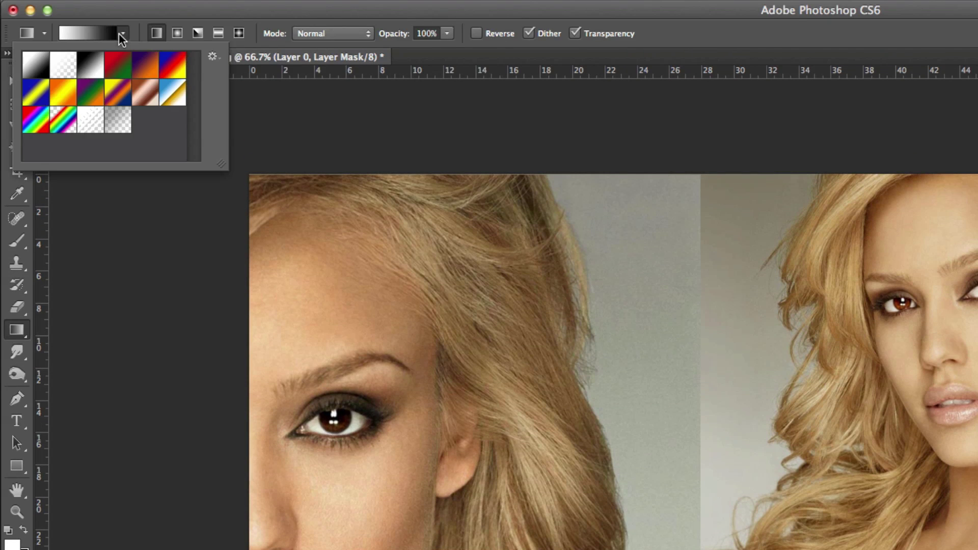
{"action": "left_click", "coordinate": [42, 68]}
{"action": "left_click", "coordinate": [122, 33]}
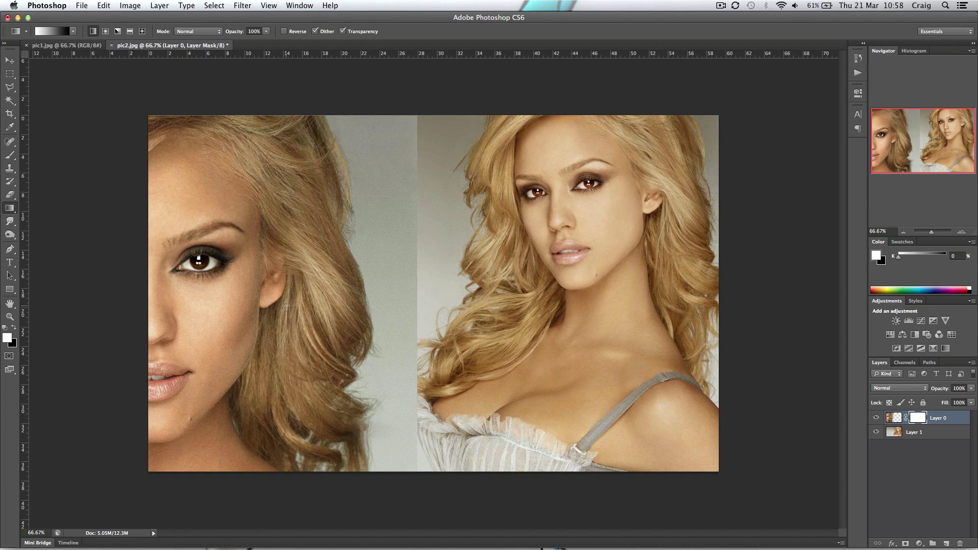
{"action": "left_click_drag", "start_coordinate": [286, 306], "coordinate": [310, 306]}
{"action": "left_click_drag", "start_coordinate": [387, 308], "coordinate": [414, 305]}
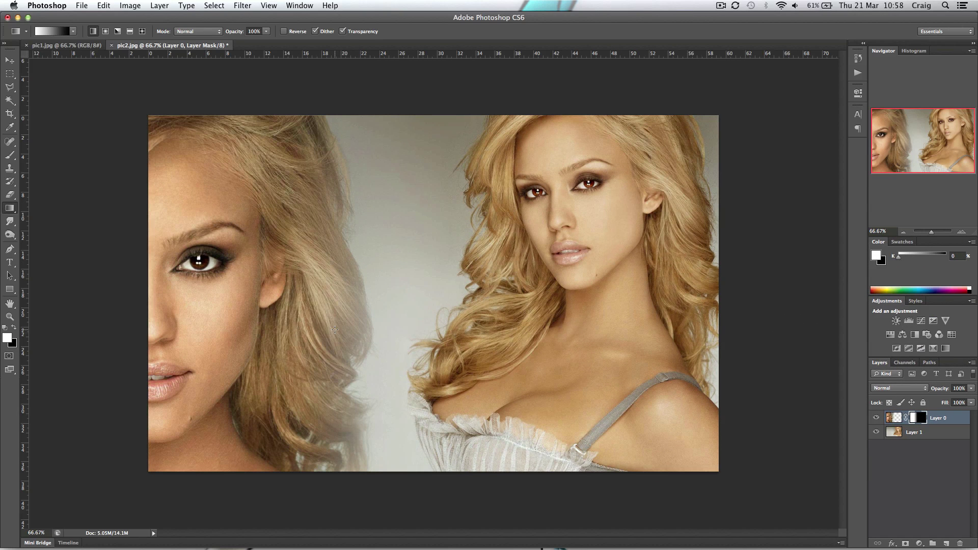
Step: Set up a soft brush with 0% hardness
{"action": "key", "text": "b"}
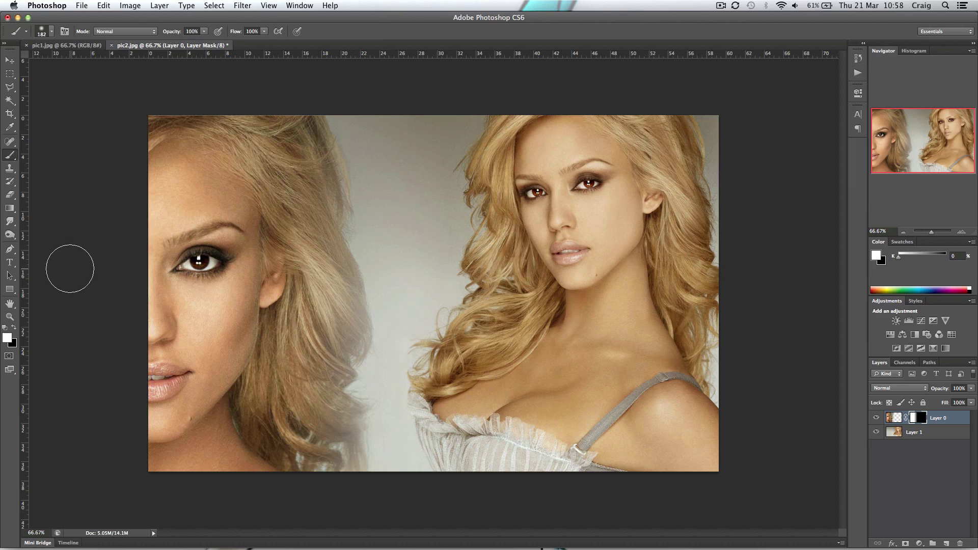
{"action": "right_click", "coordinate": [321, 311]}
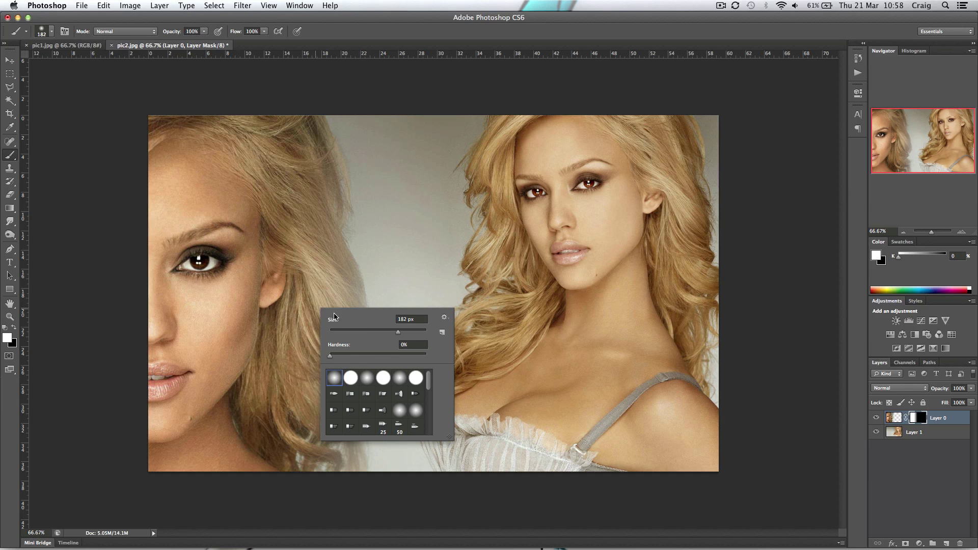
{"action": "left_click_drag", "start_coordinate": [331, 359], "coordinate": [327, 359]}
{"action": "key", "text": "Return"}
Step: Paint Layer 0's mask over the hair, then nudge the portrait slightly right
{"action": "mouse_move", "coordinate": [310, 259]}
{"action": "left_mouse_down"}
{"action": "mouse_move", "coordinate": [339, 305]}
{"action": "mouse_move", "coordinate": [311, 378]}
{"action": "mouse_move", "coordinate": [311, 416]}
{"action": "mouse_move", "coordinate": [338, 431]}
{"action": "mouse_move", "coordinate": [332, 422]}
{"action": "mouse_move", "coordinate": [337, 460]}
{"action": "mouse_move", "coordinate": [311, 466]}
{"action": "mouse_move", "coordinate": [318, 254]}
{"action": "mouse_move", "coordinate": [314, 189]}
{"action": "mouse_move", "coordinate": [302, 143]}
{"action": "left_mouse_up"}
{"action": "mouse_move", "coordinate": [315, 187]}
{"action": "left_mouse_down"}
{"action": "mouse_move", "coordinate": [326, 324]}
{"action": "mouse_move", "coordinate": [306, 380]}
{"action": "mouse_move", "coordinate": [325, 424]}
{"action": "mouse_move", "coordinate": [310, 459]}
{"action": "mouse_move", "coordinate": [278, 408]}
{"action": "mouse_move", "coordinate": [302, 283]}
{"action": "mouse_move", "coordinate": [257, 138]}
{"action": "mouse_move", "coordinate": [295, 307]}
{"action": "left_mouse_up"}
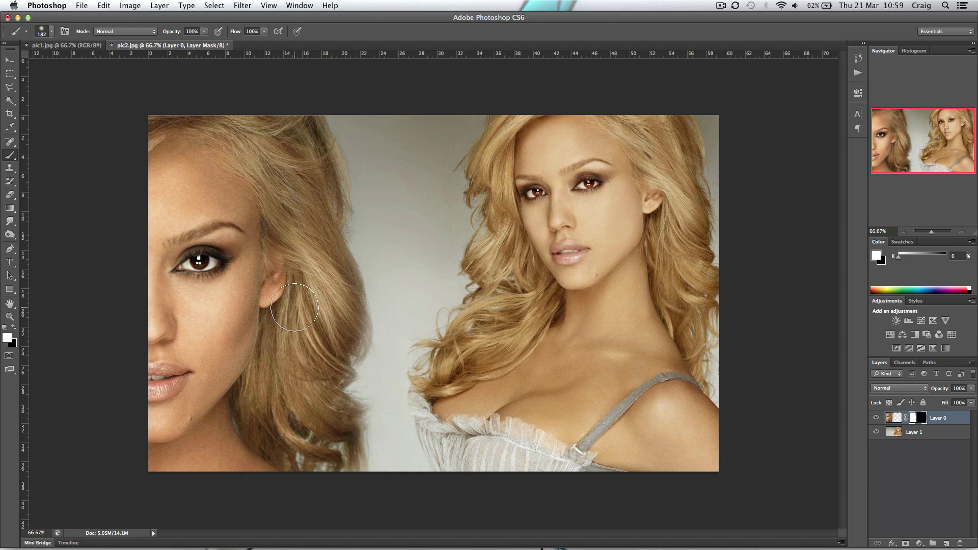
{"action": "key", "text": "v"}
{"action": "mouse_move", "coordinate": [301, 329]}
{"action": "left_mouse_down"}
{"action": "mouse_move", "coordinate": [362, 328]}
{"action": "mouse_move", "coordinate": [243, 322]}
{"action": "left_mouse_up"}
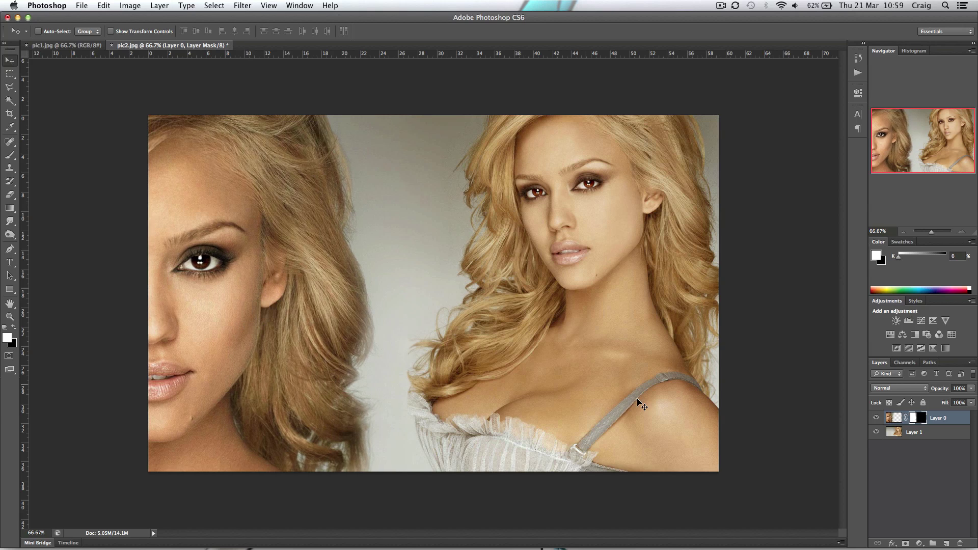
Step: Add a Color Lookup adjustment layer using the FuturisticBleak.3DL look
{"action": "left_click", "coordinate": [895, 468]}
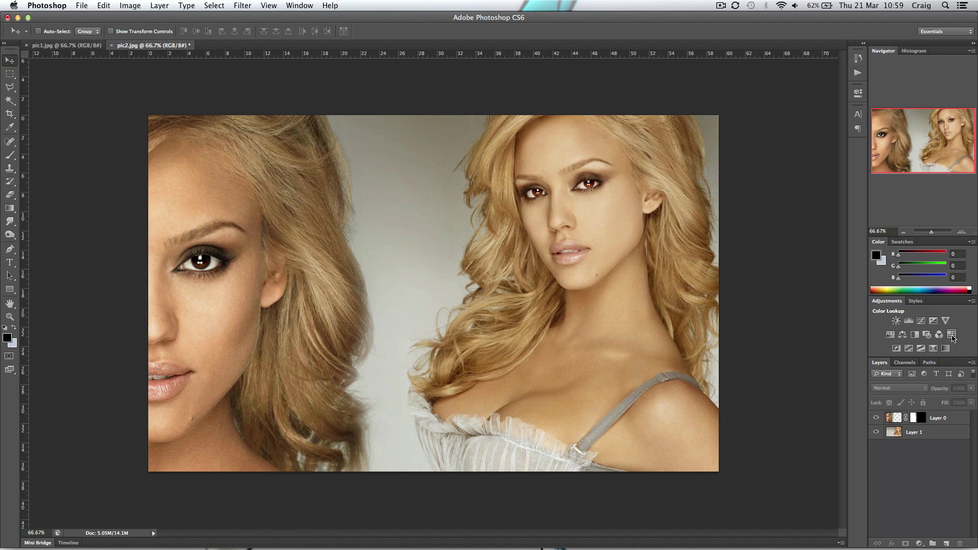
{"action": "left_click", "coordinate": [951, 334]}
{"action": "left_click", "coordinate": [778, 118]}
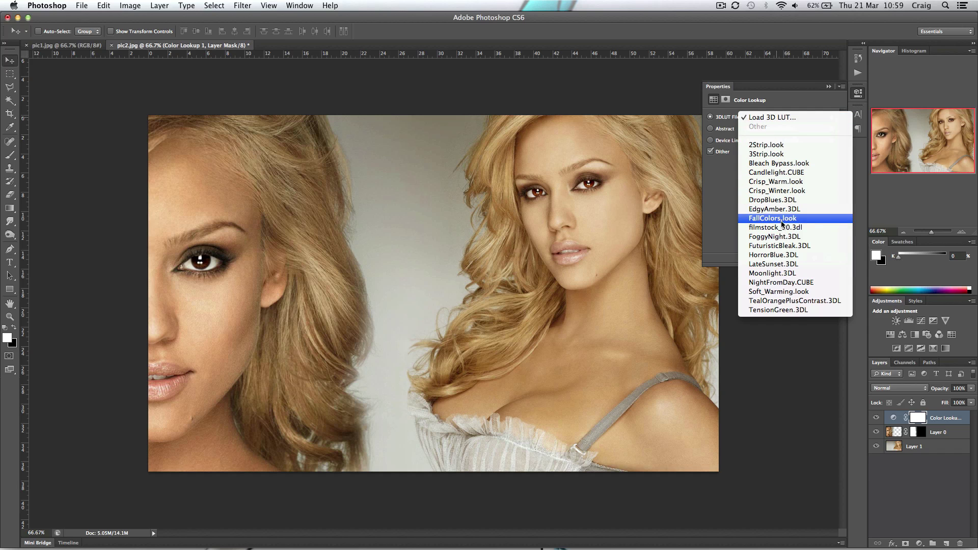
{"action": "left_click", "coordinate": [784, 246]}
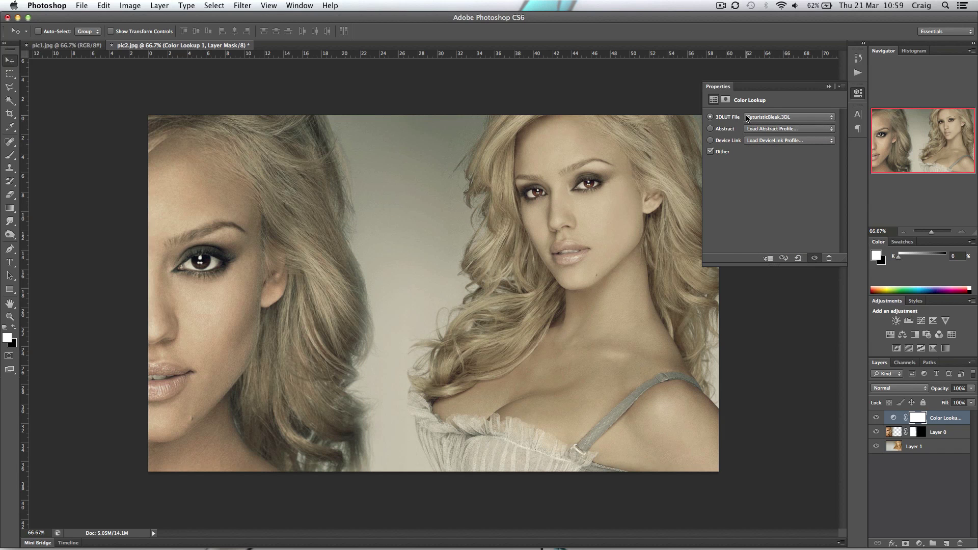
{"action": "left_click", "coordinate": [829, 87]}
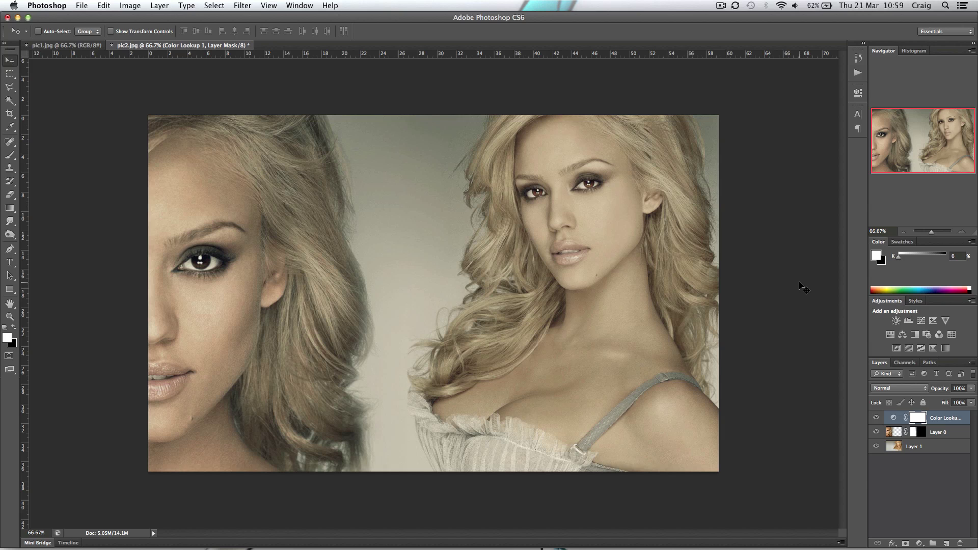
Step: Hide the grade, disable Layer 0's mask to reposition it, then undo
{"action": "left_click", "coordinate": [876, 418]}
{"action": "right_click", "coordinate": [917, 434]}
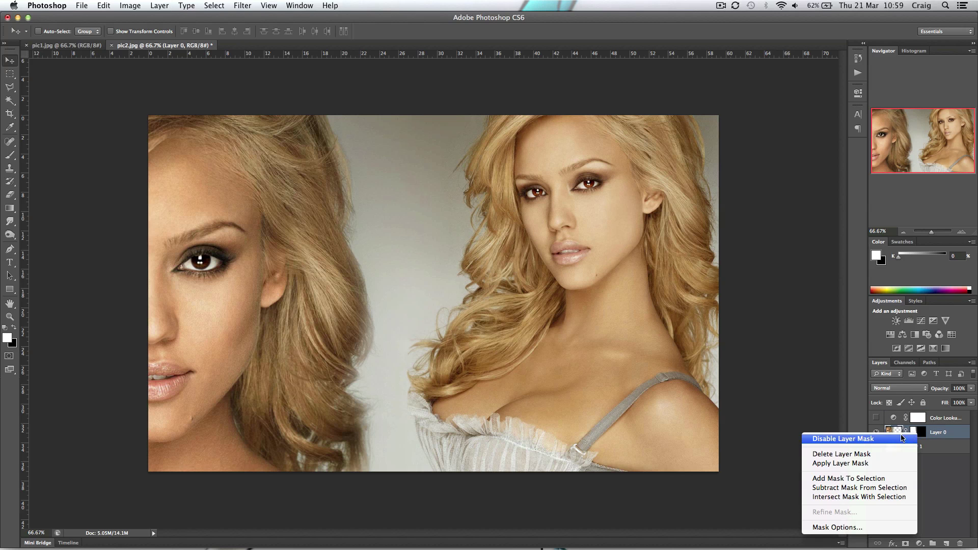
{"action": "left_click", "coordinate": [877, 439]}
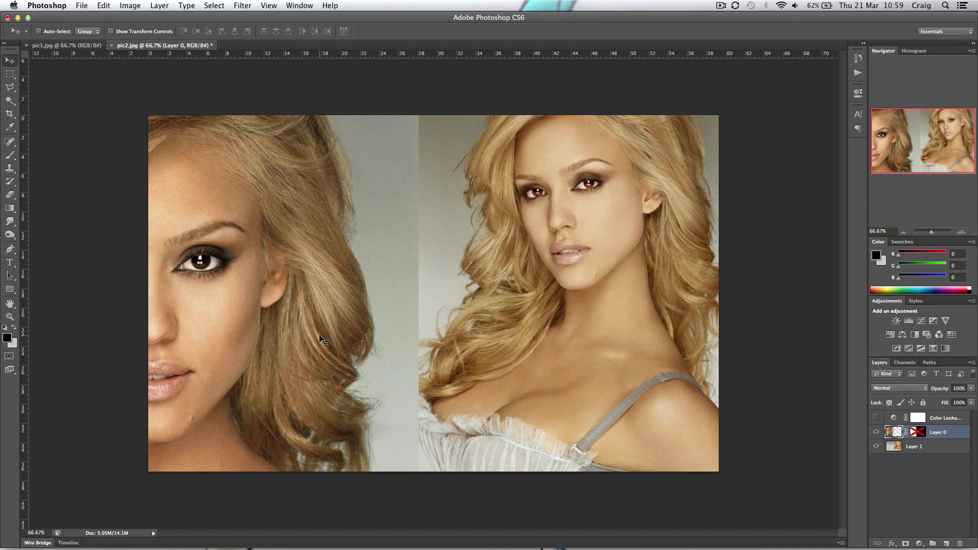
{"action": "left_click_drag", "start_coordinate": [319, 337], "coordinate": [352, 328]}
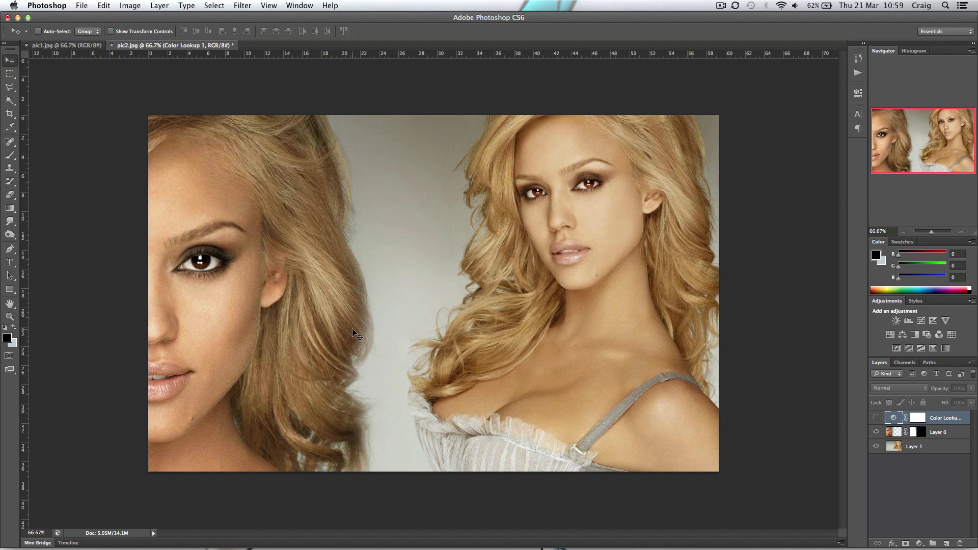
{"action": "key", "text": "super+z"}
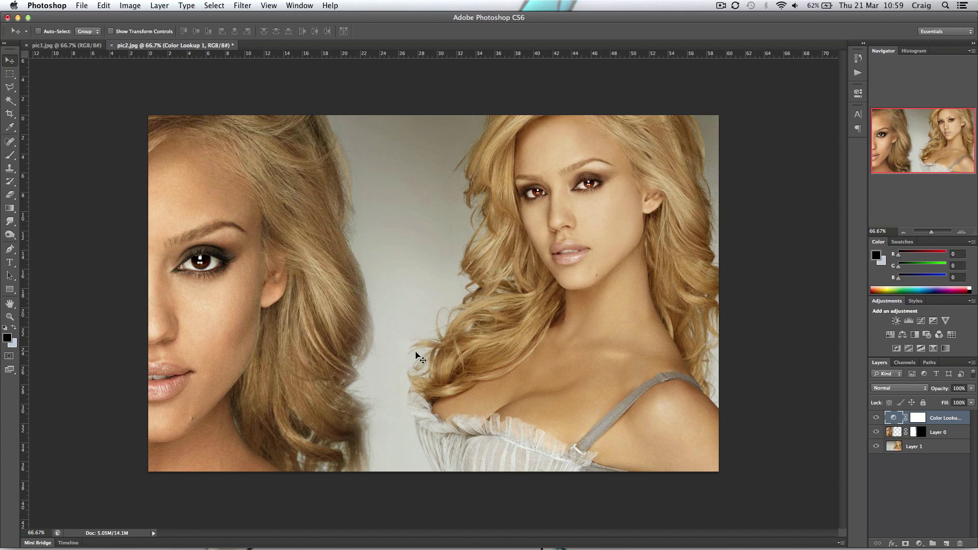
Step: Add another Color Lookup layer with FuturisticBleak.3DL on top of the stack
{"action": "left_click", "coordinate": [951, 334]}
{"action": "left_click", "coordinate": [767, 122]}
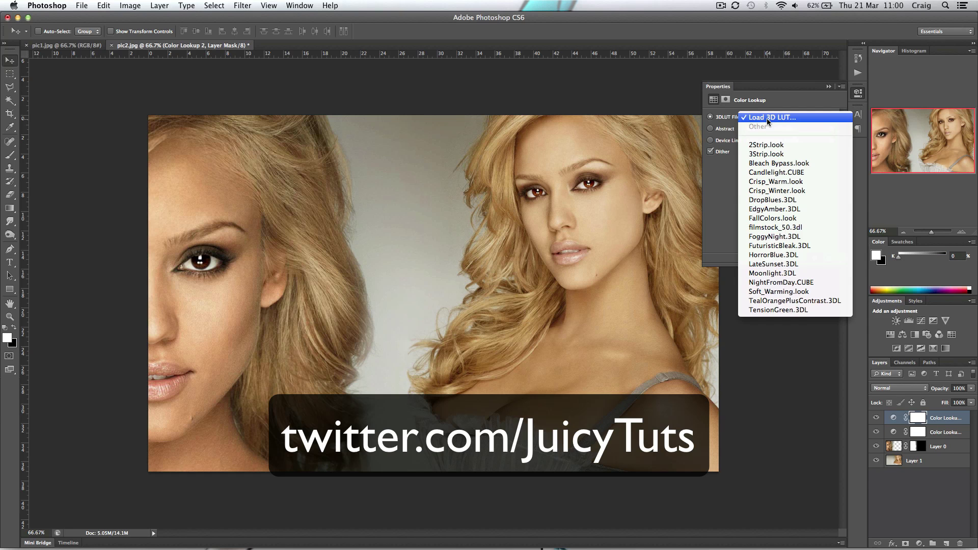
{"action": "left_click", "coordinate": [775, 246]}
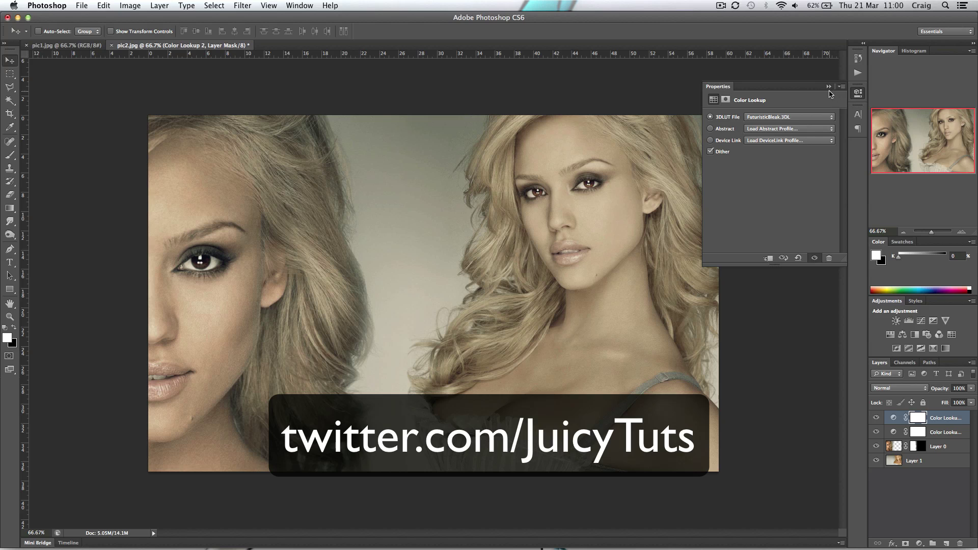